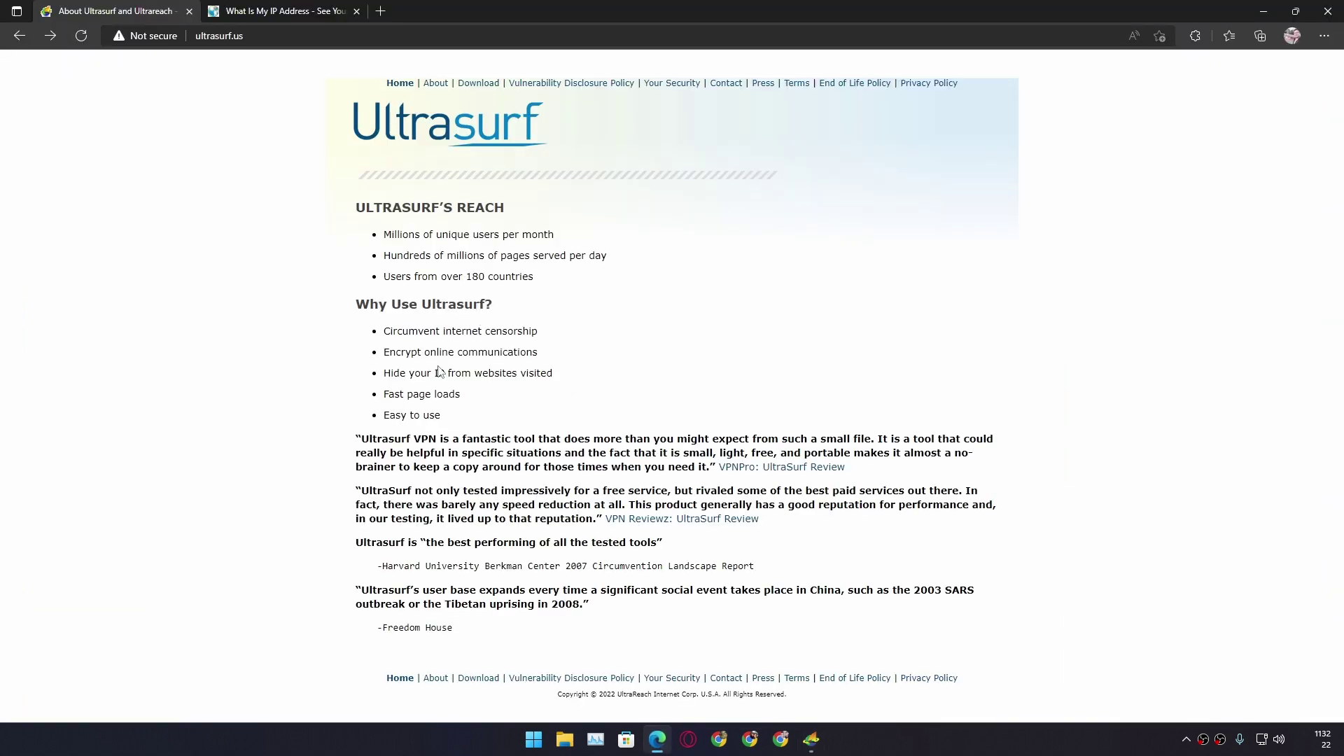
Highlight the five bullet reasons under 'Why Use Ultrasurf?' and bring up the selection menu.
left_click_drag(360, 342, 441, 416)
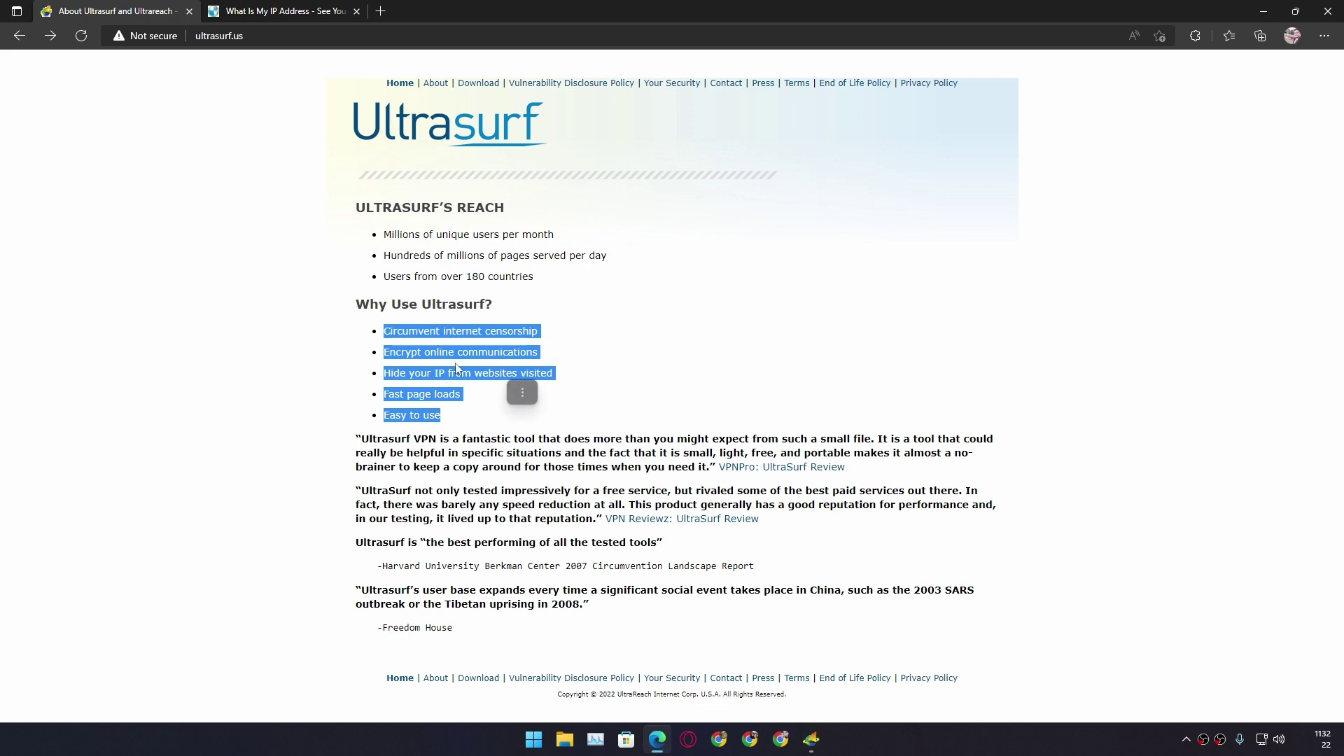
left_click(522, 393)
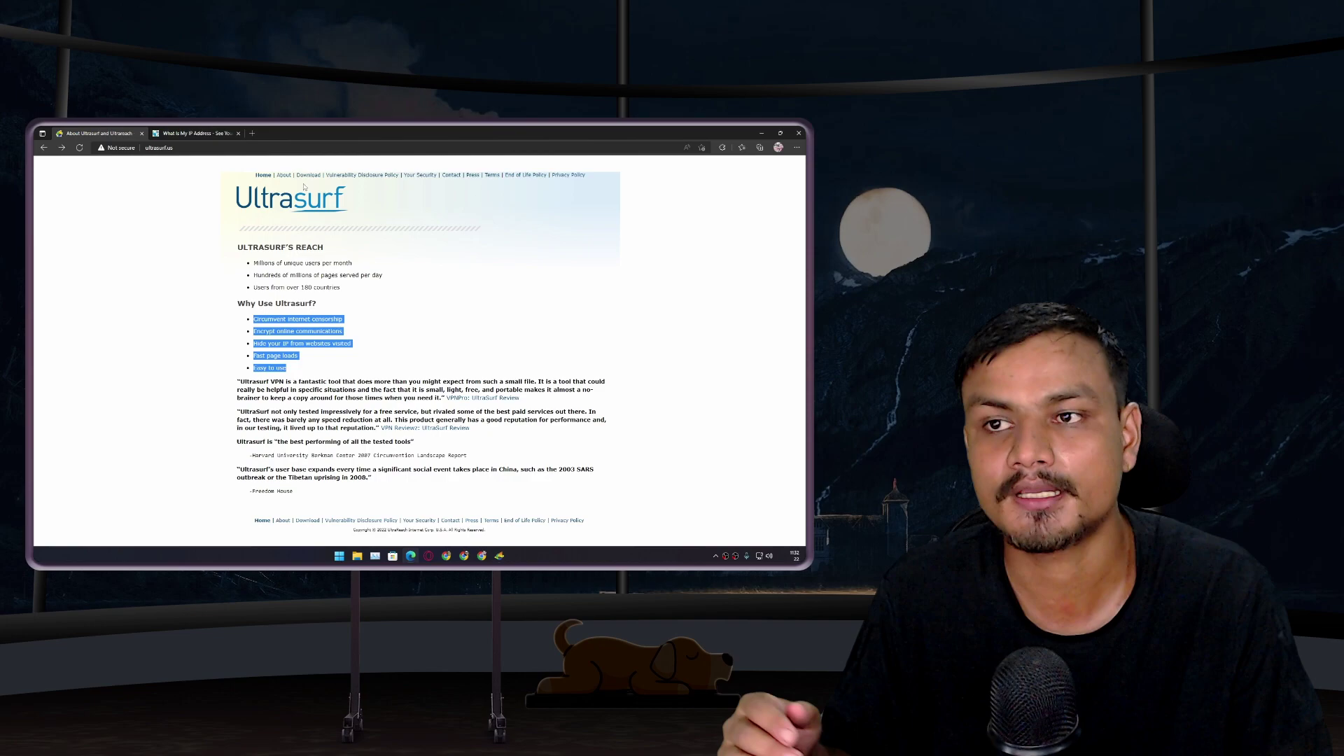
Reload the Ultrasurf site with F5 before heading to the Download page.
key("F5")
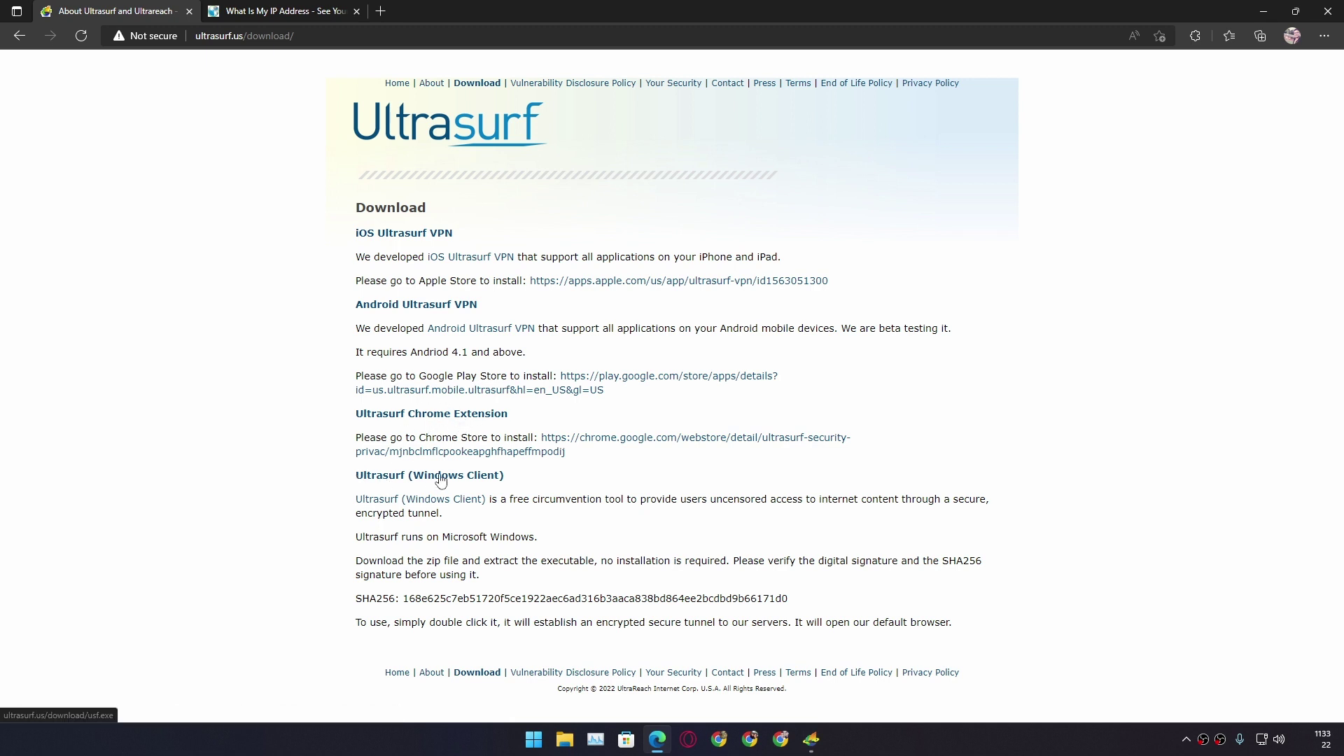
Run the downloaded usf.exe Windows client and move its window aside over the page.
left_click(810, 738)
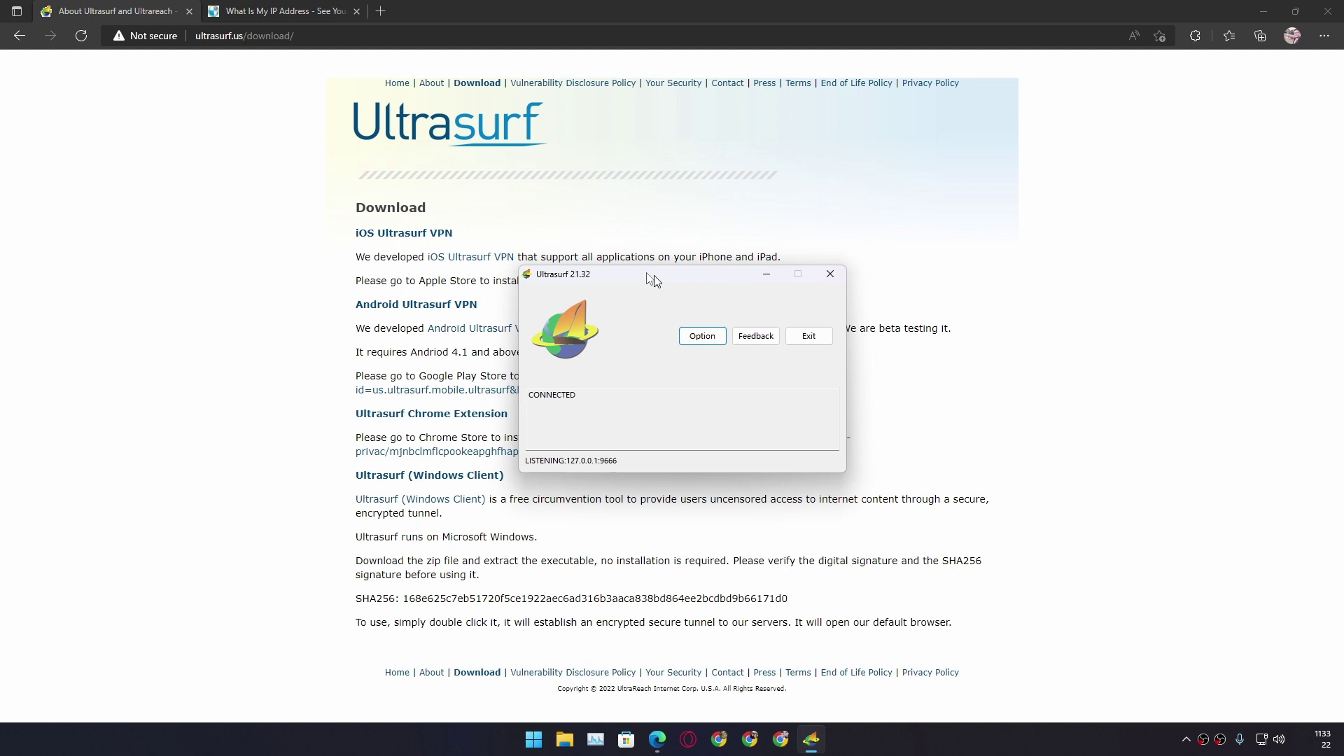
left_click_drag(654, 275, 548, 285)
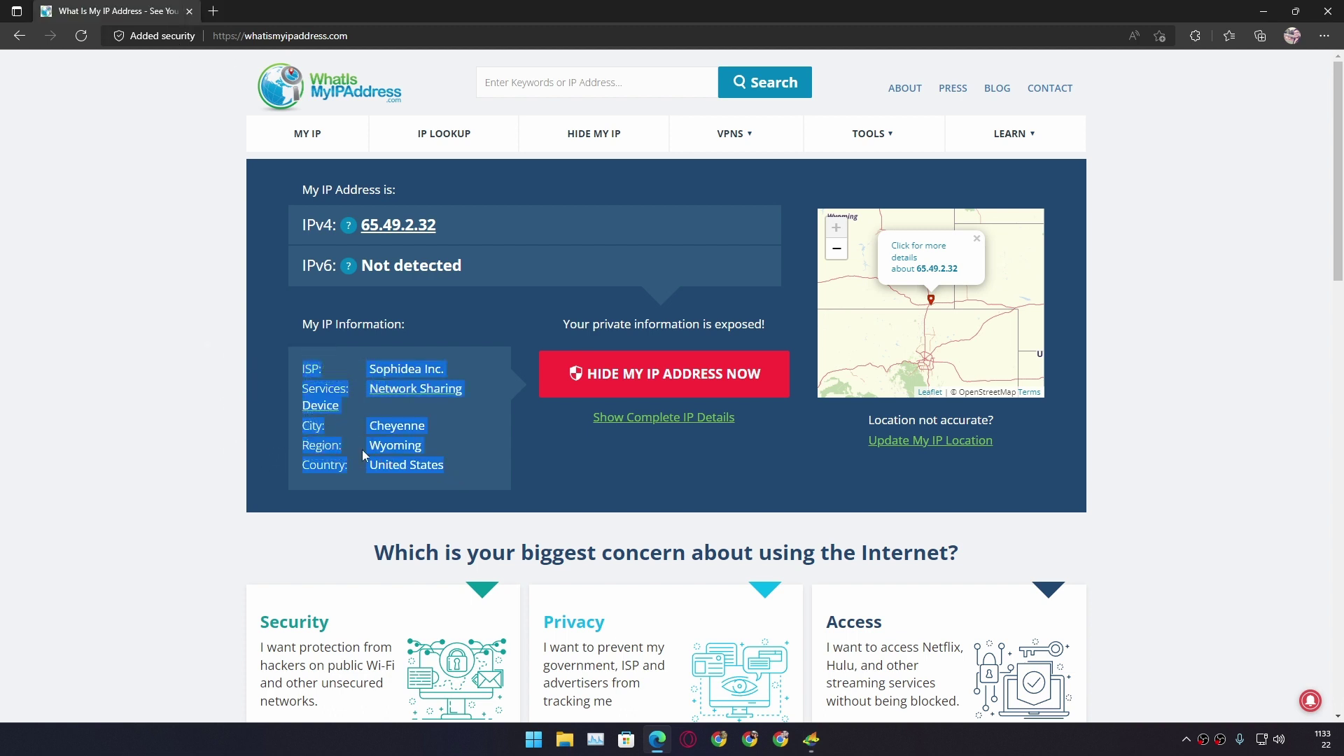
mouse_move(446, 468)
left_mouse_down()
mouse_move(372, 467)
mouse_move(425, 425)
mouse_move(446, 451)
left_mouse_up()
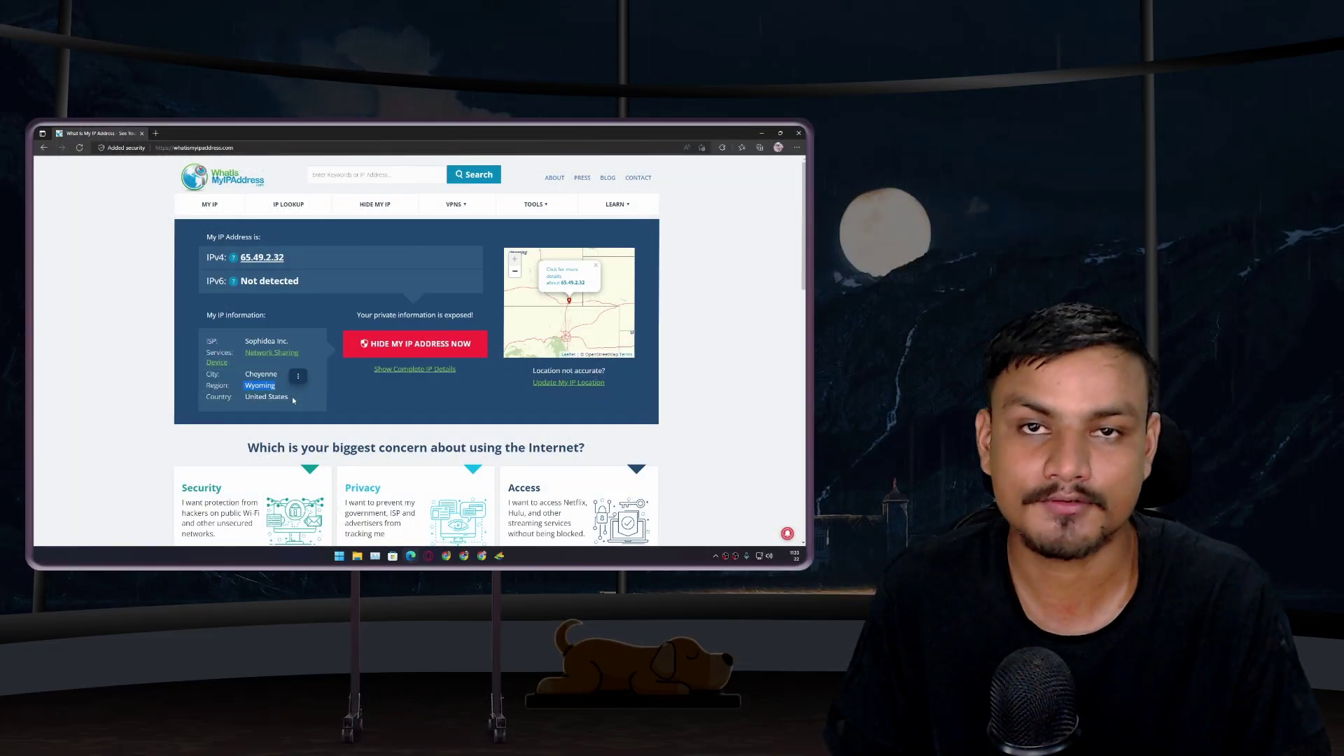
left_click(299, 398)
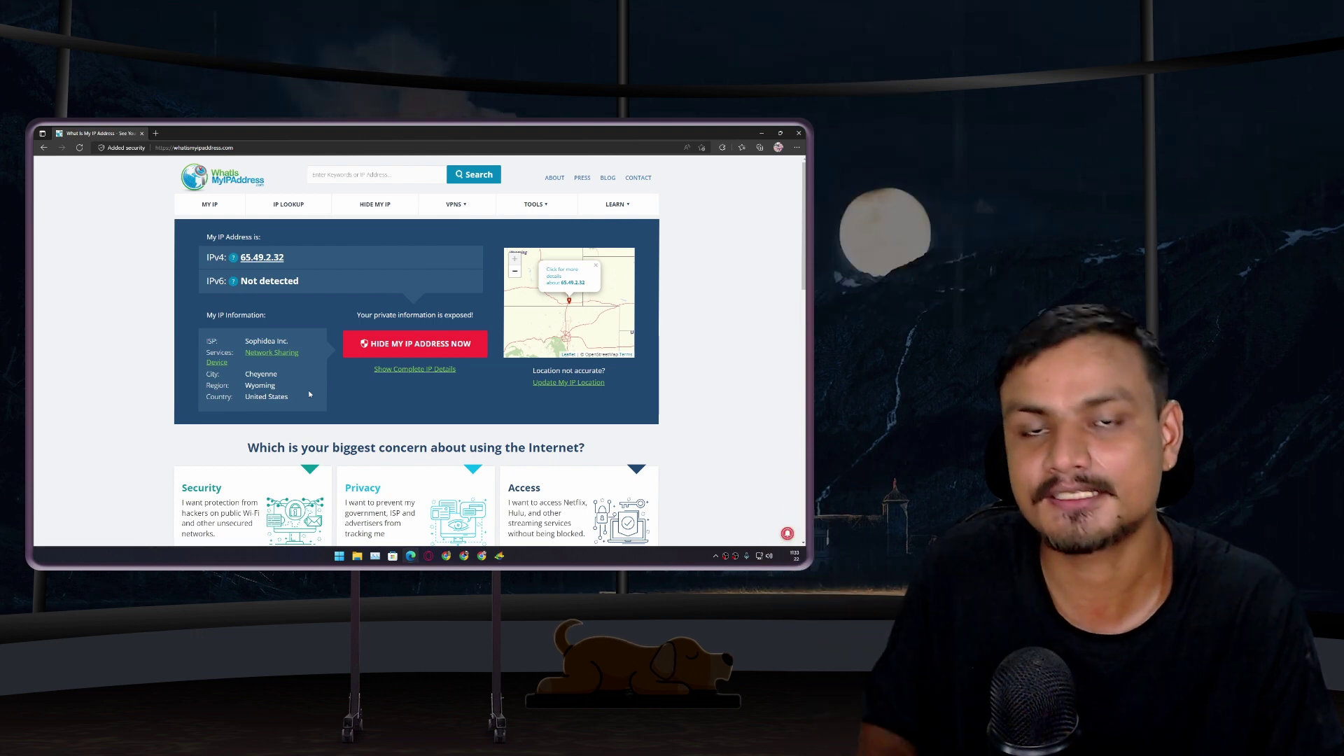
Close Edge, reposition the Ultrasurf window and bring up its Option dialog.
left_click(797, 133)
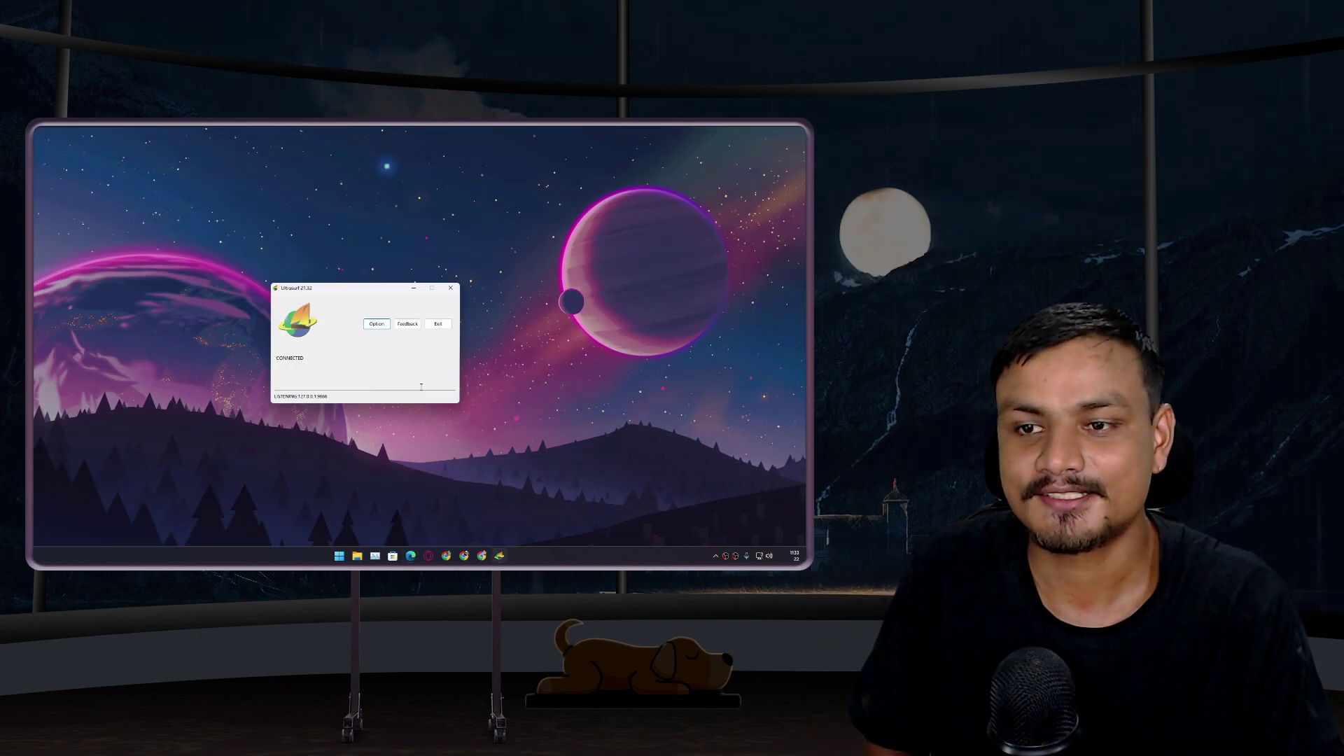
left_click_drag(325, 289, 333, 285)
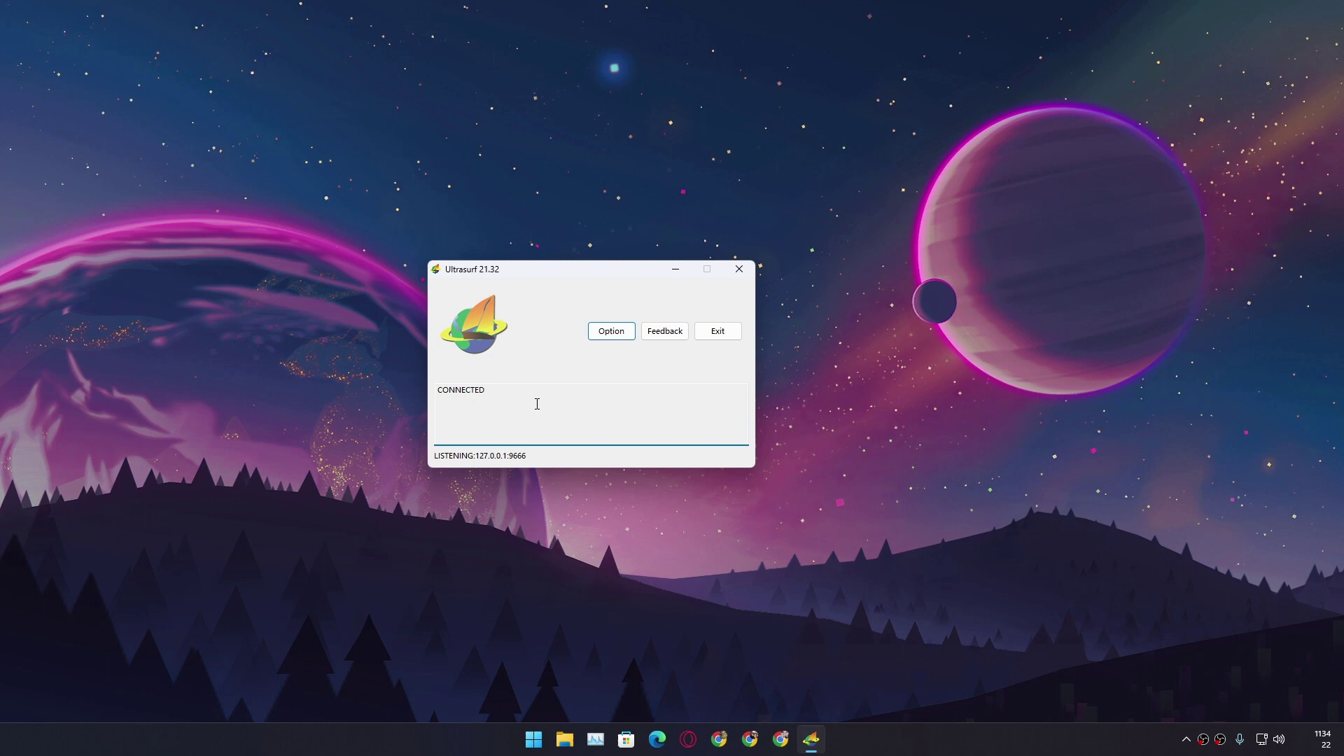
left_click(606, 338)
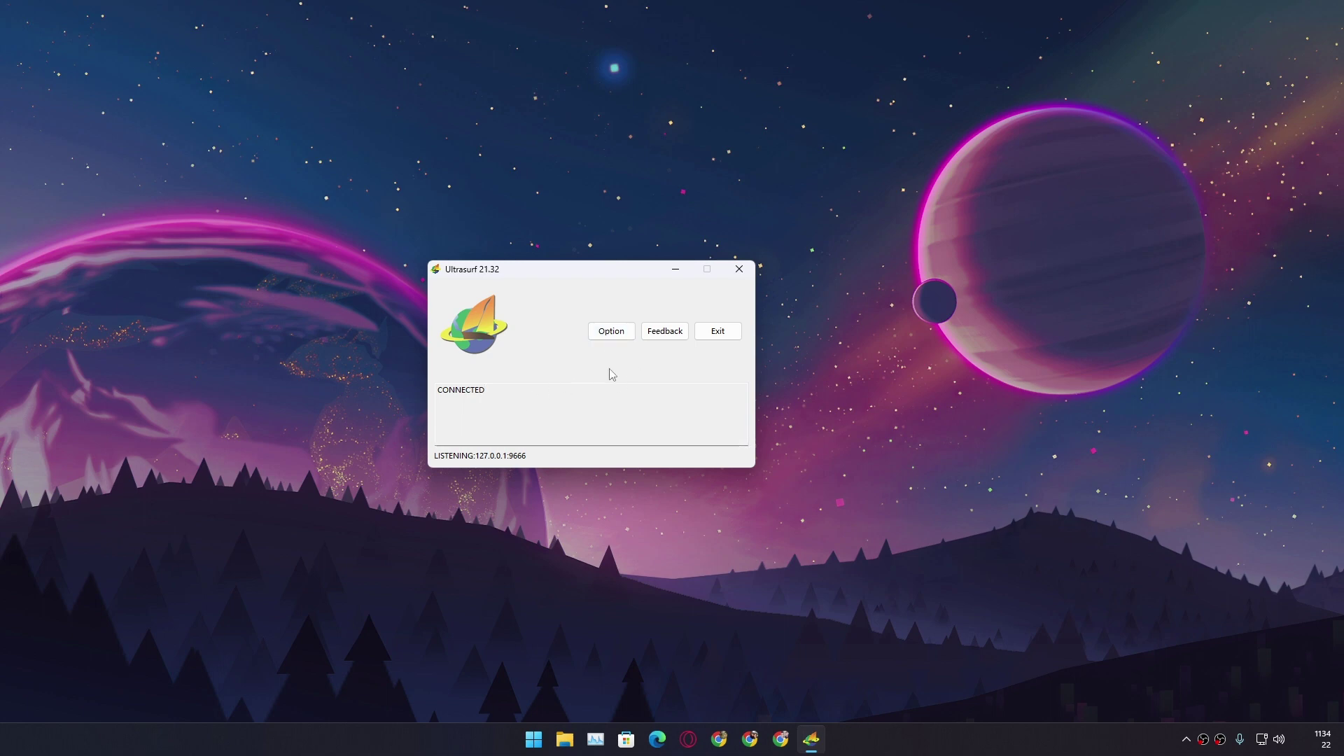
left_click(619, 337)
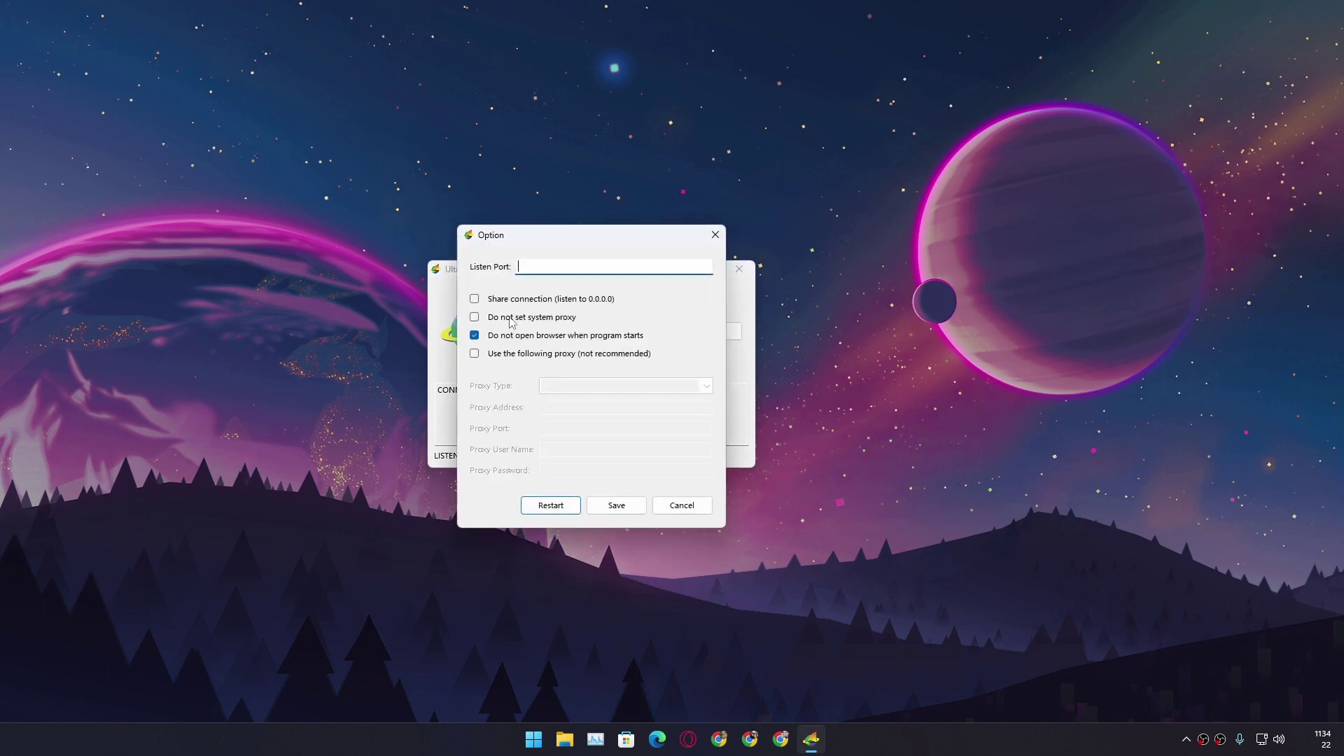
Toggle 'Use the following proxy' on and off, then cancel out leaving the external proxy disabled.
left_click(475, 355)
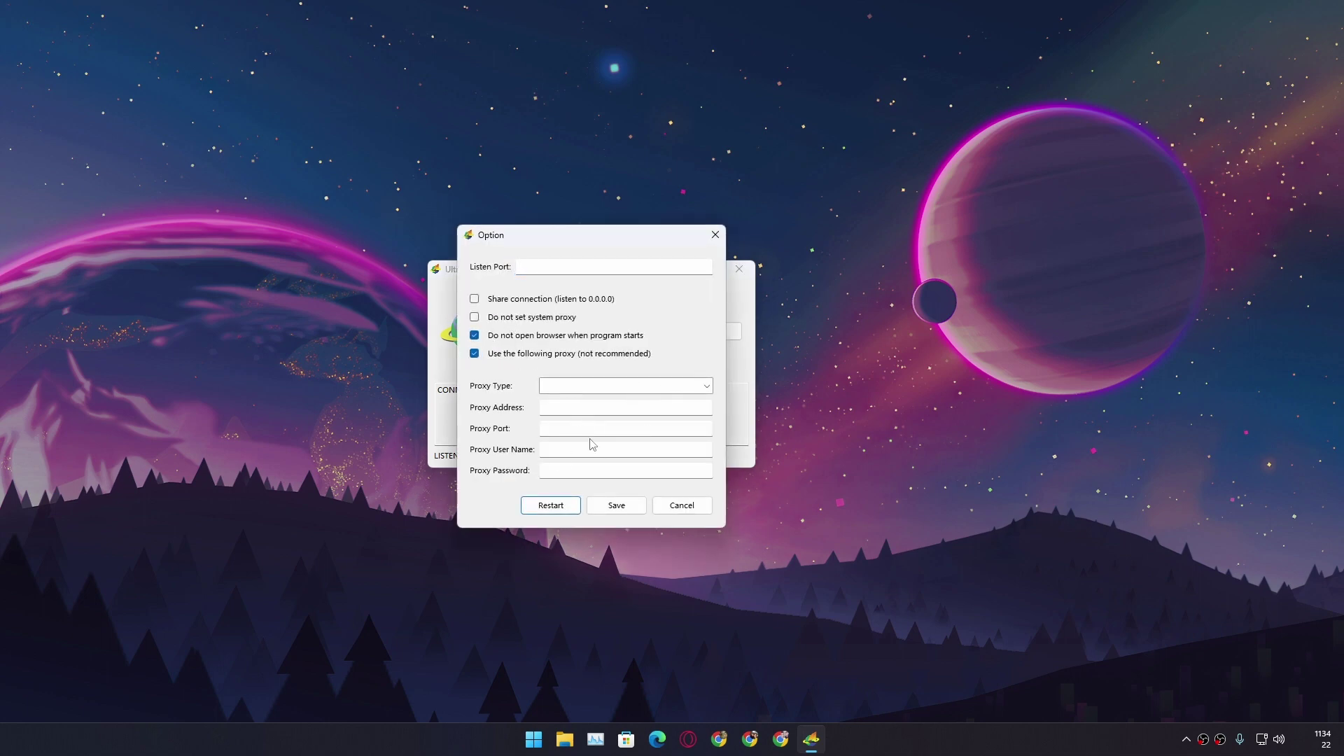
left_click(474, 354)
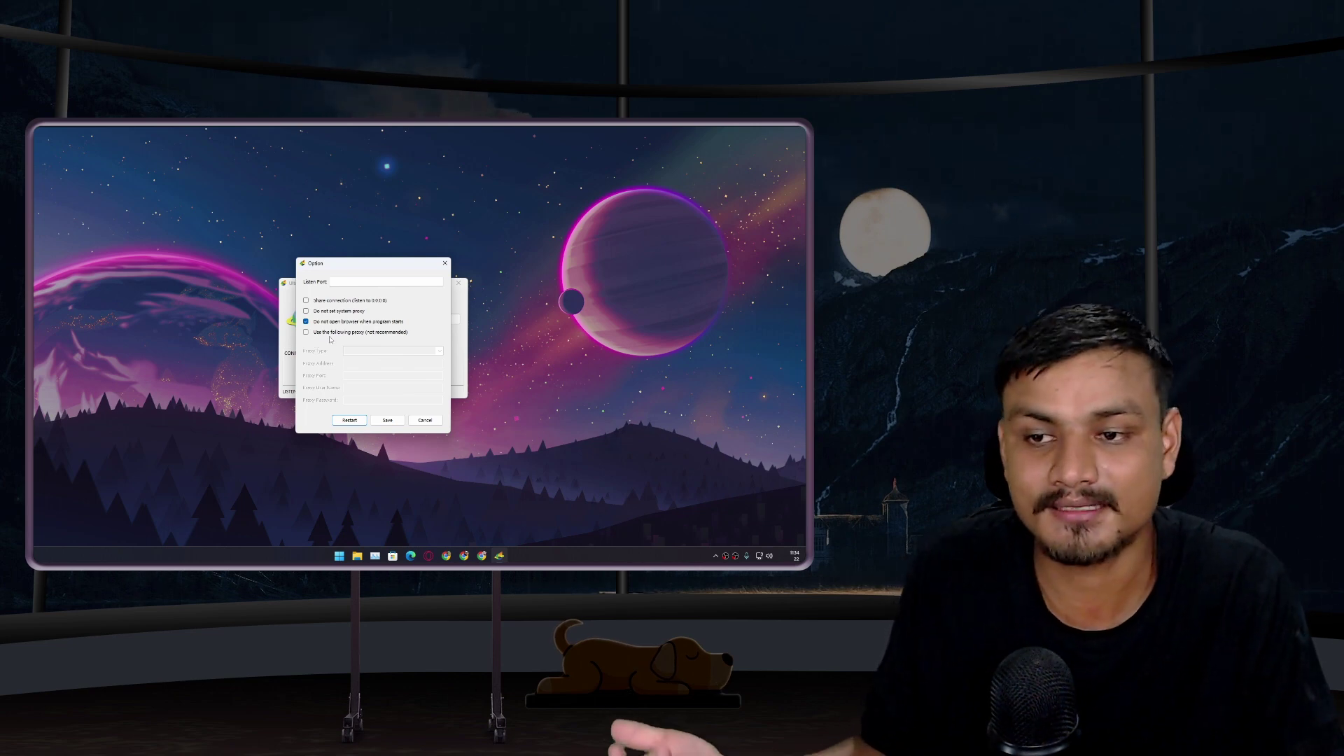
left_click(425, 420)
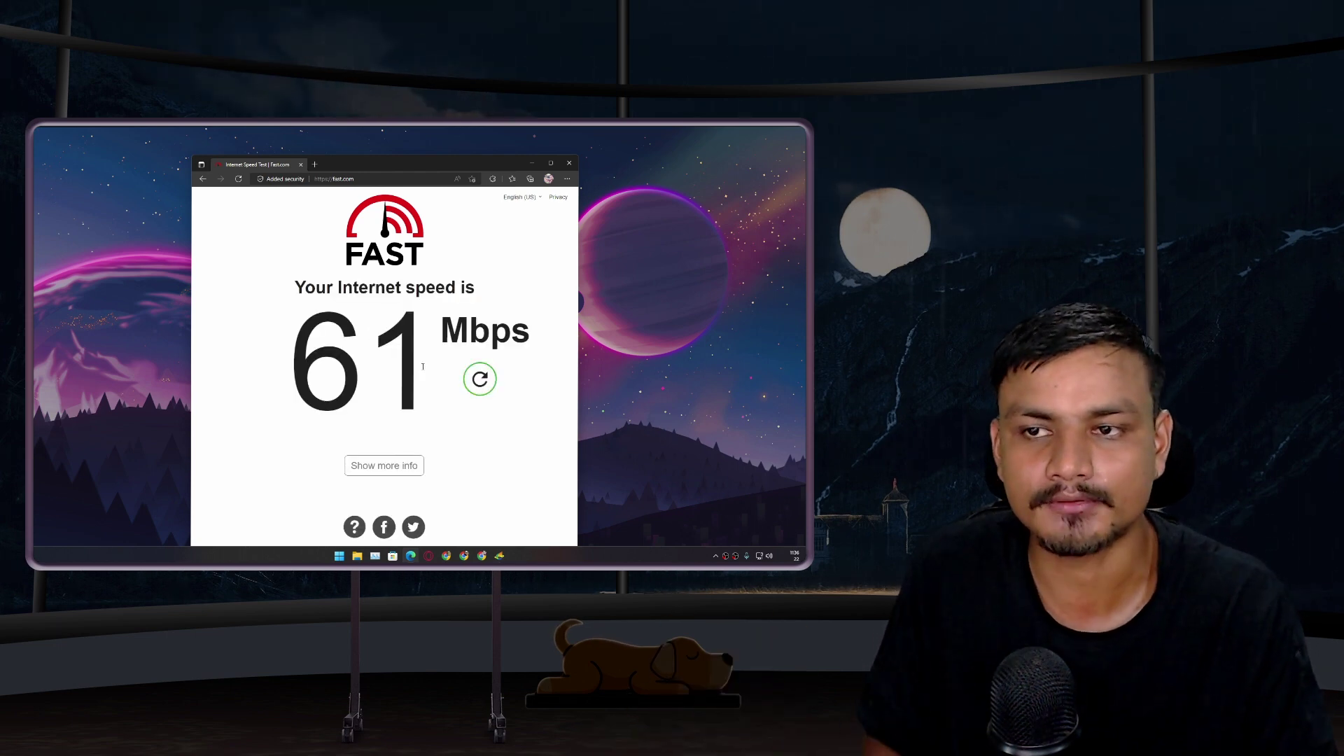
Highlight the 61 Mbps fast.com result several times, then nudge the Ultrasurf window into place.
left_click_drag(423, 366, 303, 367)
left_click(440, 371)
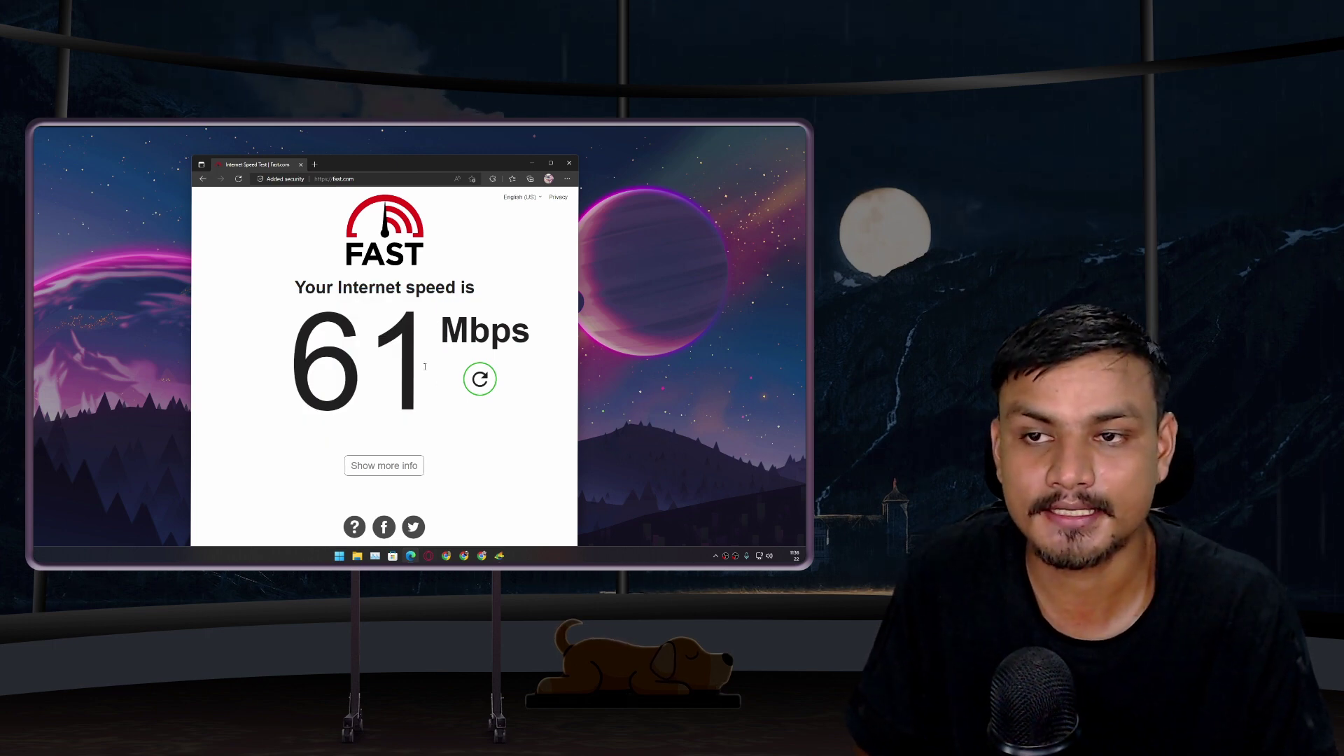
left_click_drag(425, 365, 306, 364)
left_click(442, 369)
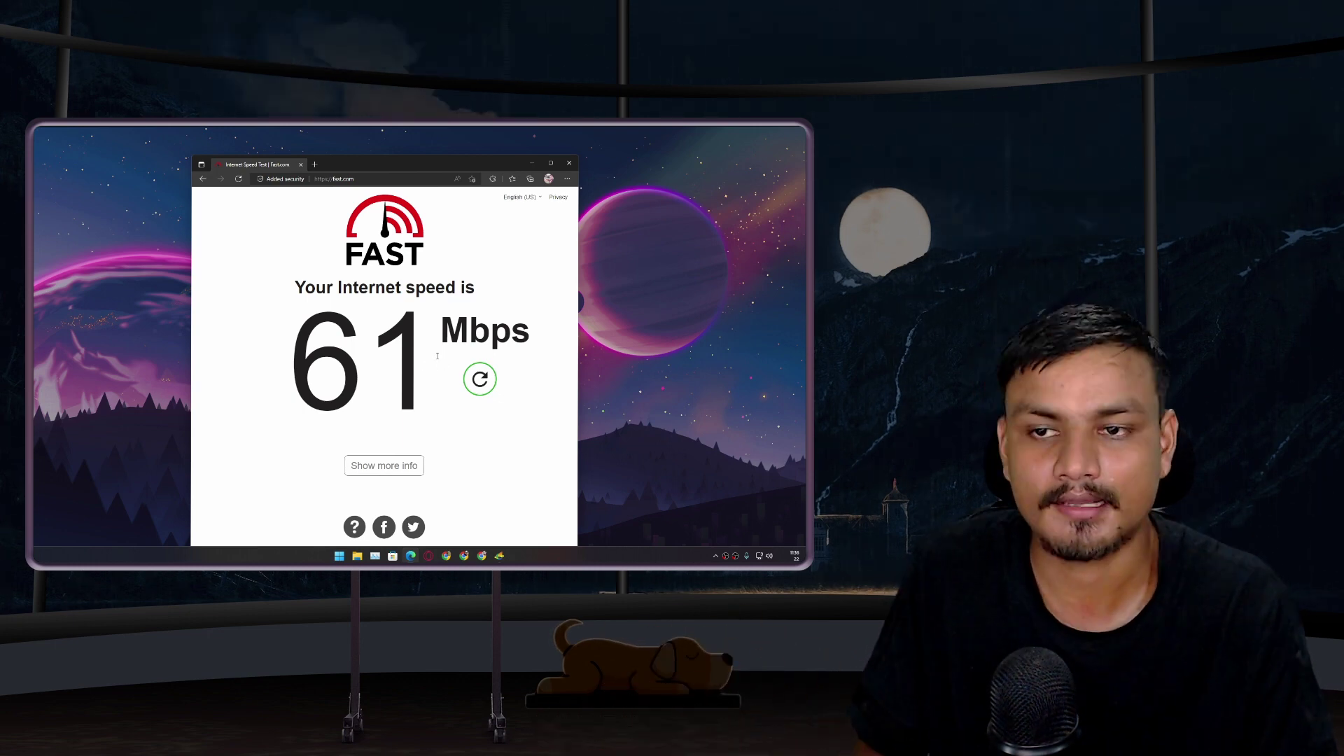
left_click_drag(438, 357, 290, 368)
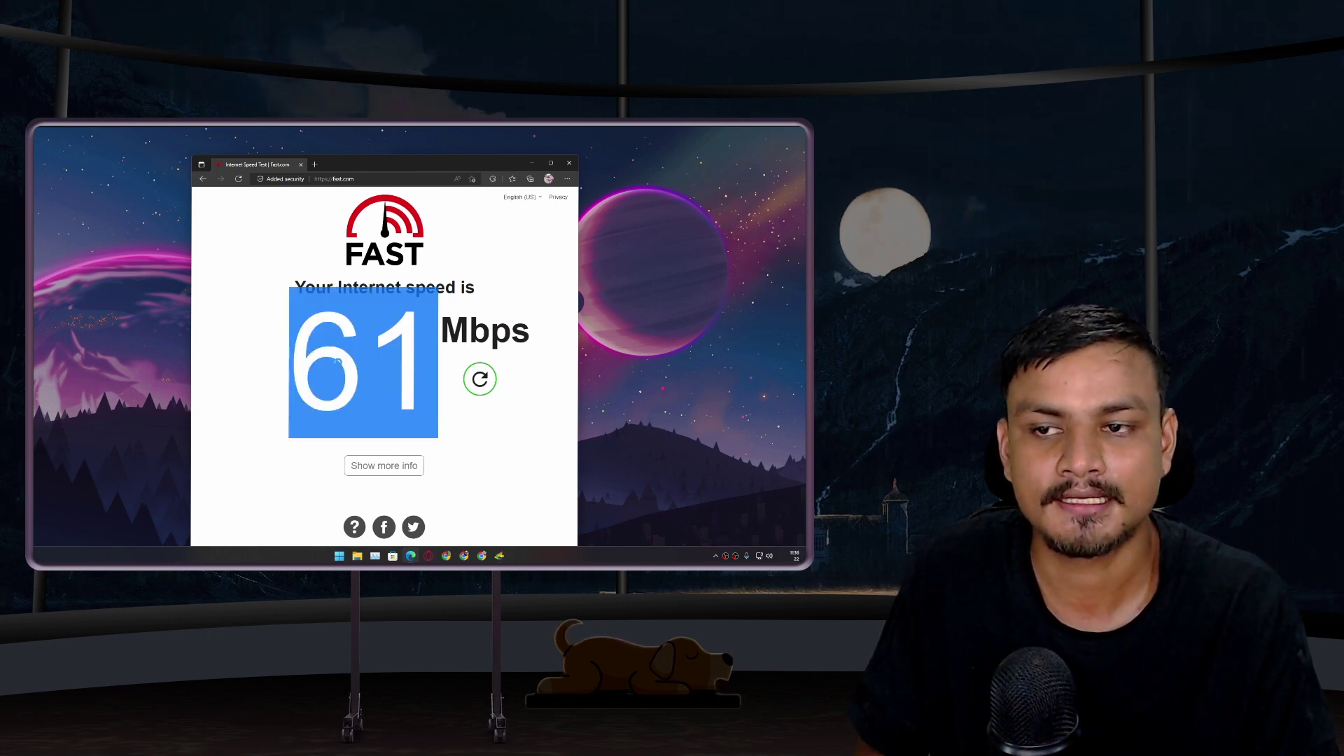
left_click(426, 350)
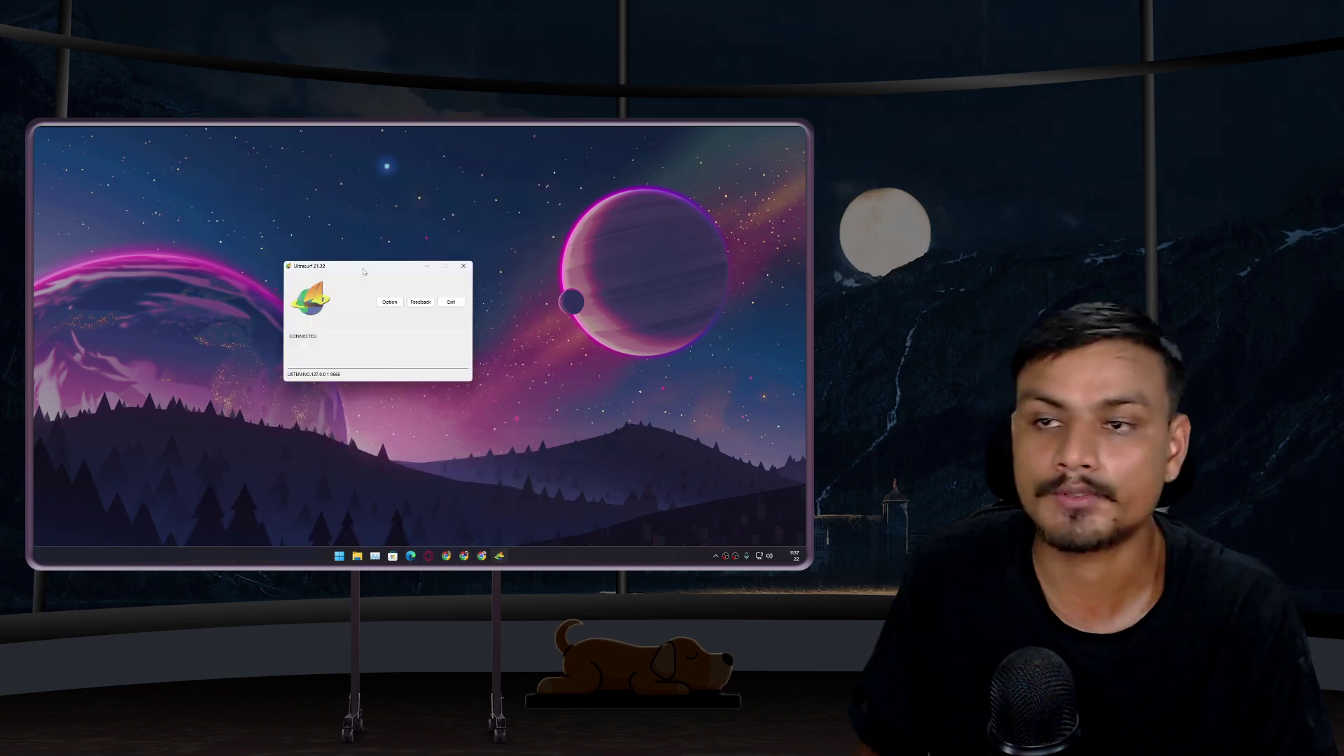
left_click_drag(355, 269, 353, 273)
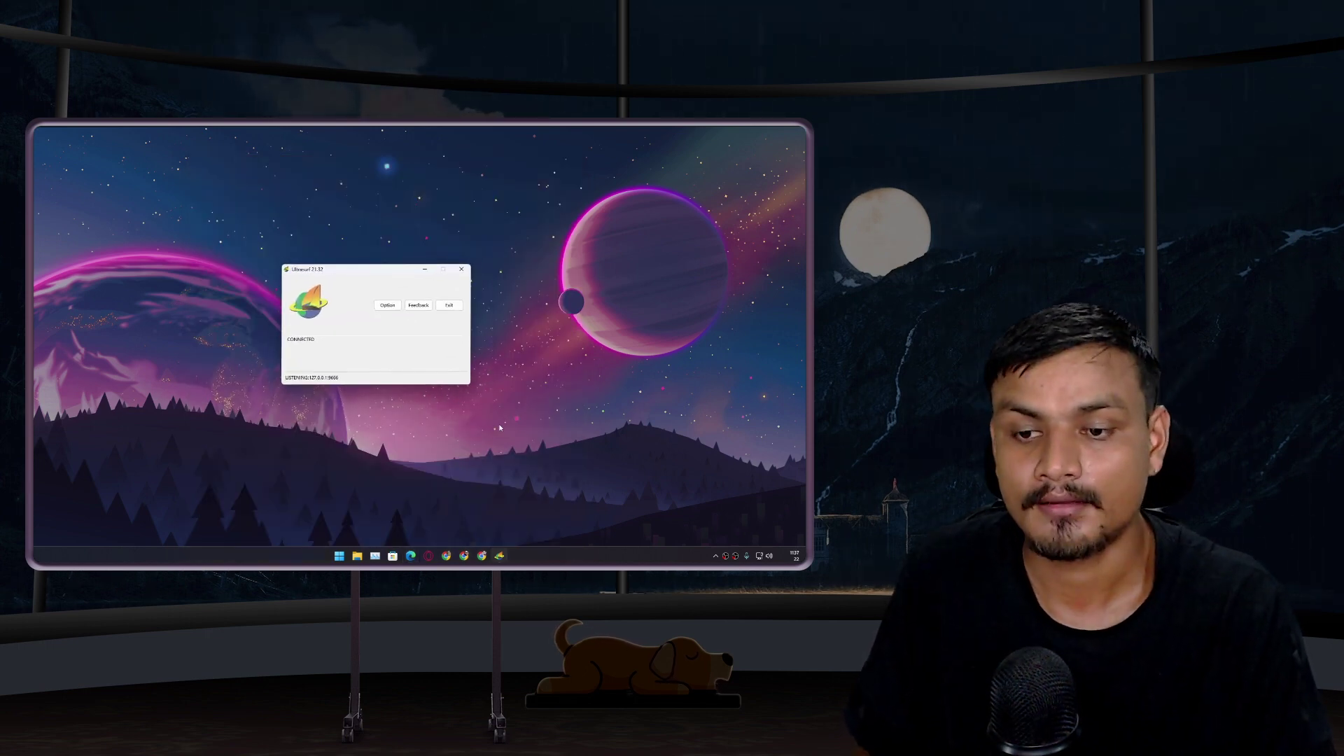
Restore the Edge window with the Ultrasurf site from the taskbar and maximize it.
mouse_move(411, 555)
left_click(437, 462)
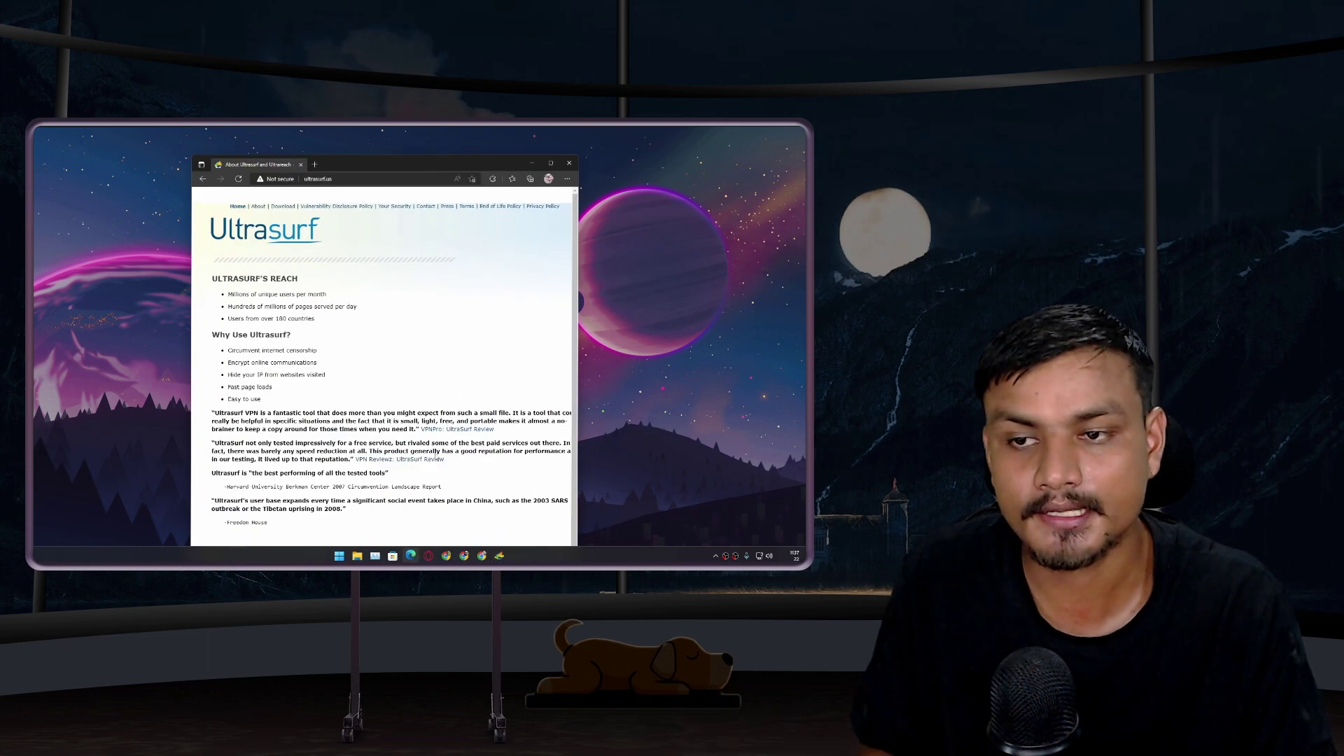
left_click(548, 163)
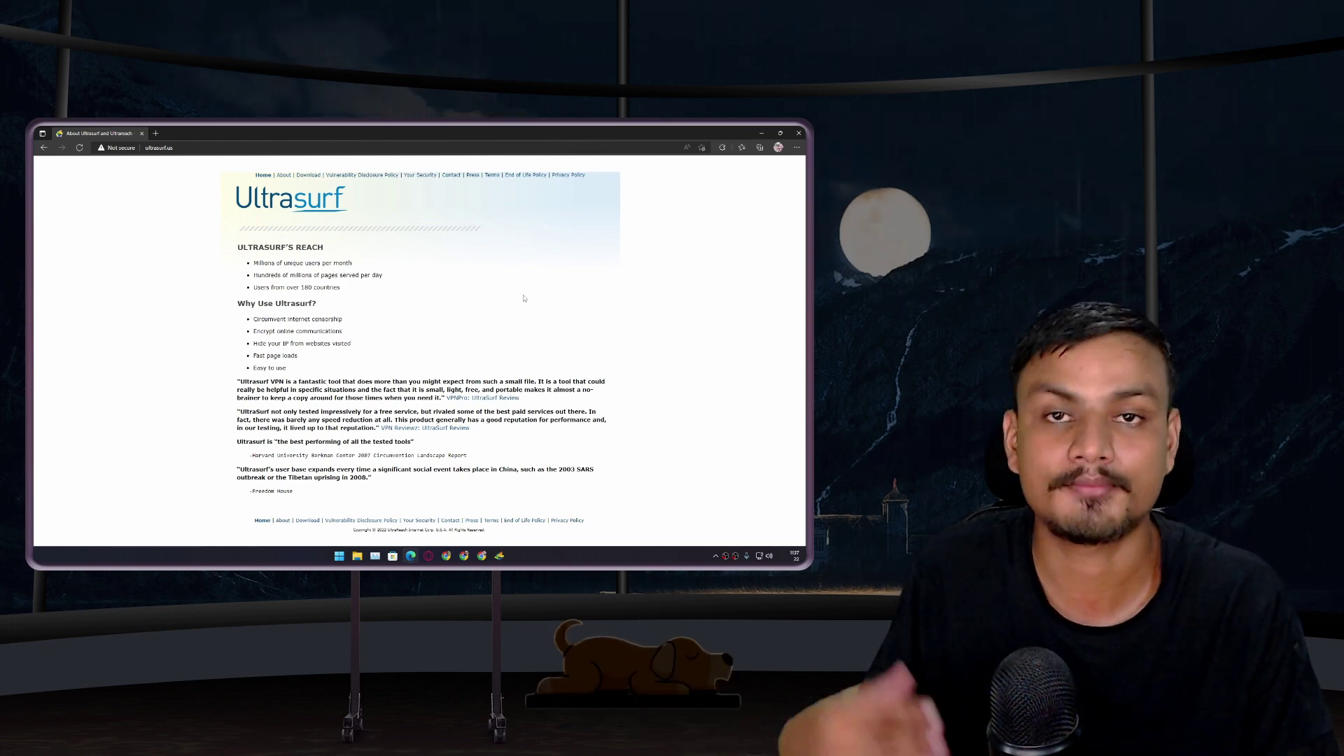
Close the Edge window so only the CONNECTED Ultrasurf client stays on the desktop.
left_click(797, 131)
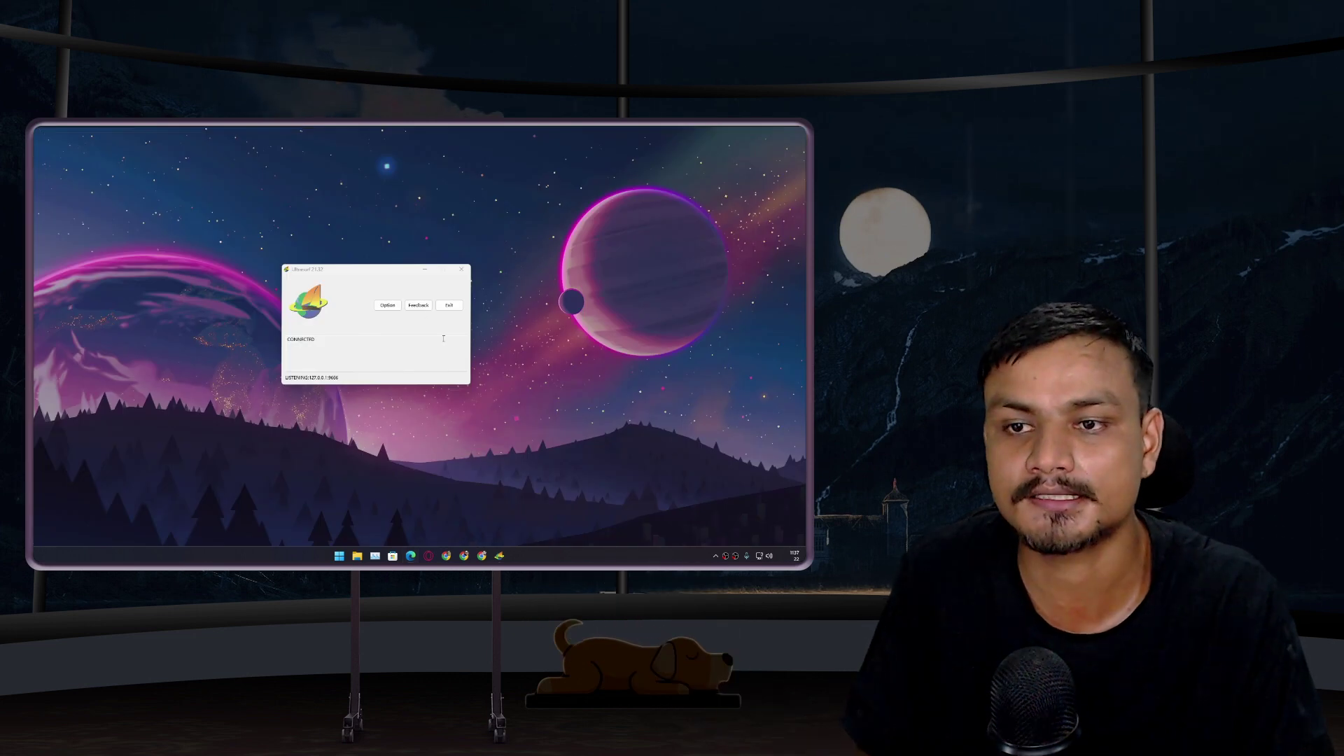